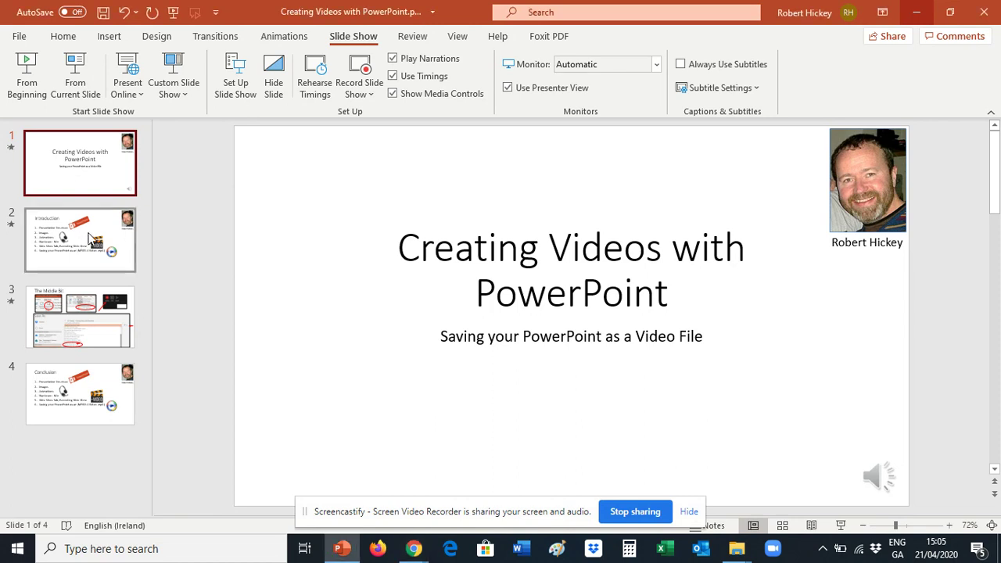
# - Review the Introduction, The Middle Bit and Conclusion slides, and return to the title slide
pyautogui.click(93, 235)
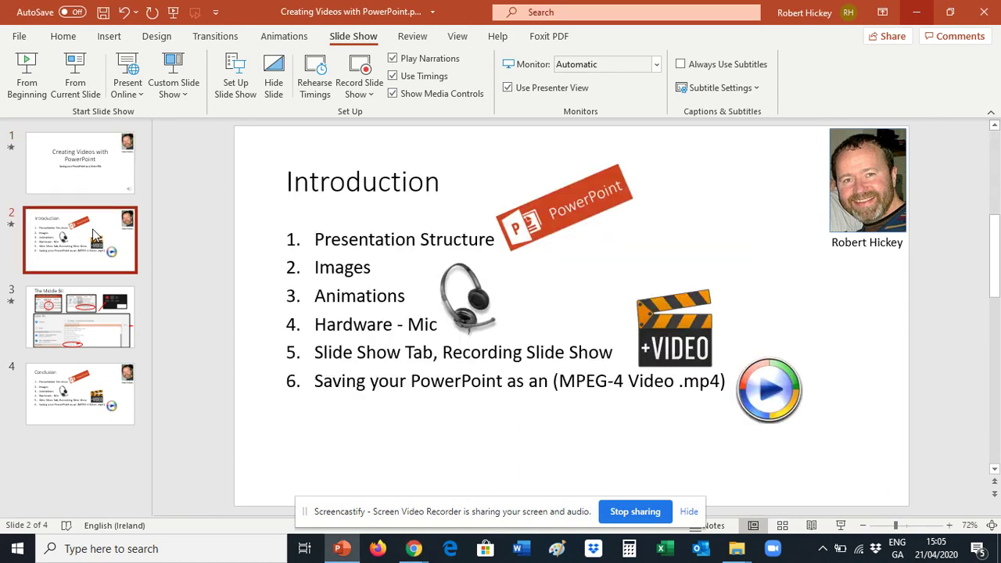
pyautogui.click(92, 305)
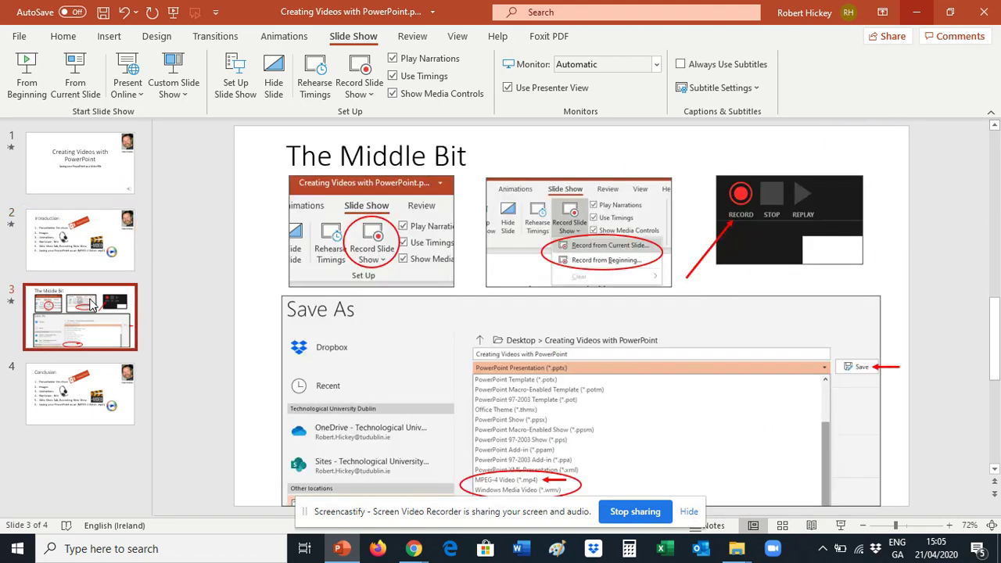
pyautogui.click(90, 388)
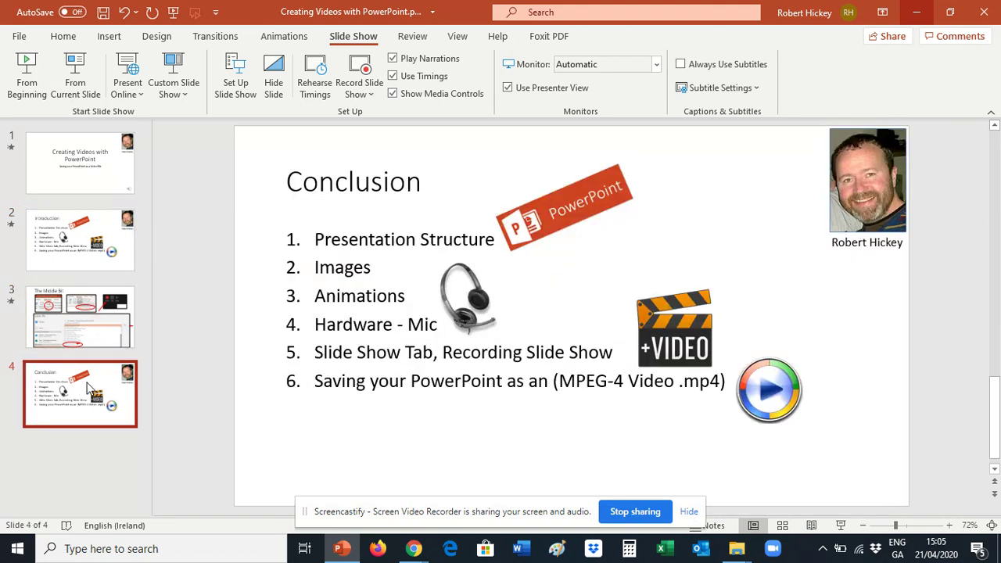
pyautogui.click(83, 177)
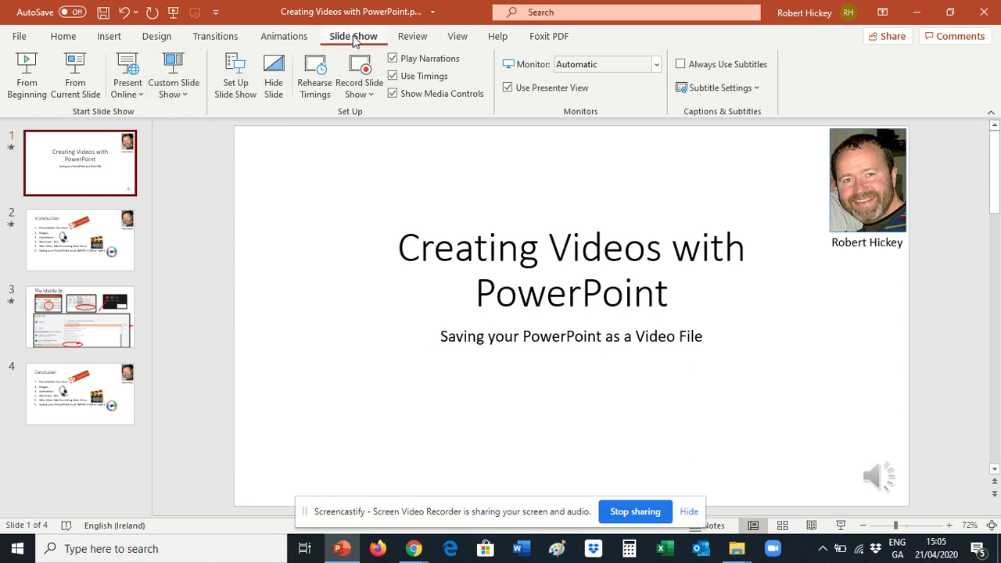
# - Start recording the slide show with narration from the beginning, on the title slide
pyautogui.click(374, 93)
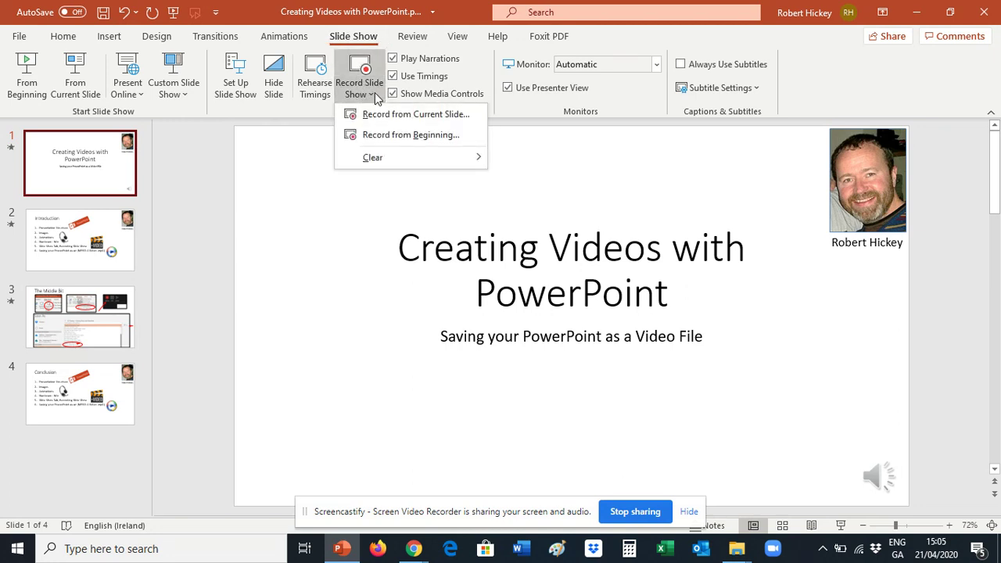
pyautogui.click(384, 136)
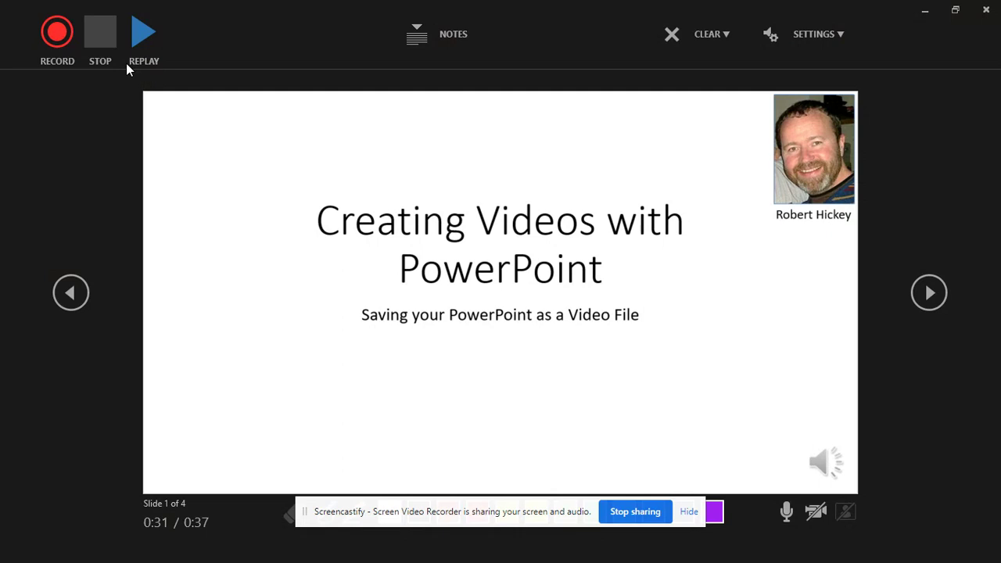
pyautogui.click(59, 47)
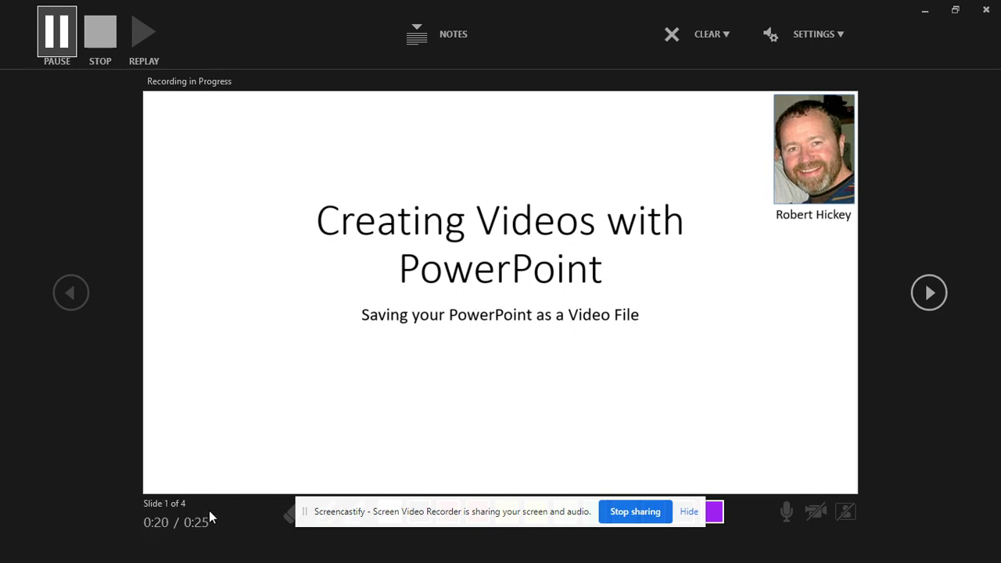
# - Advance the recording to the Introduction slide and reveal its PowerPoint logo, headset, video clapperboard and media player images one by one
pyautogui.click(931, 292)
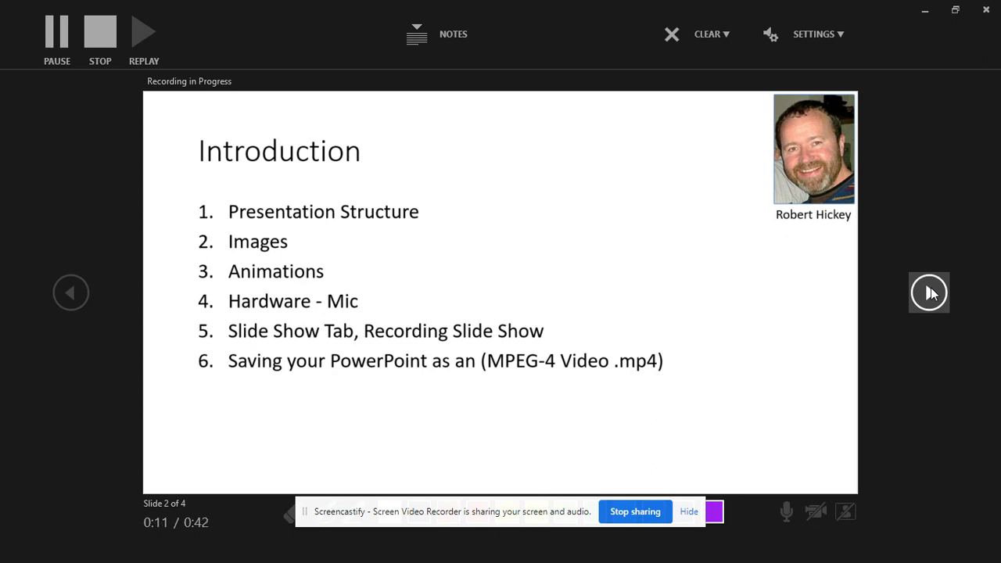
pyautogui.click(929, 288)
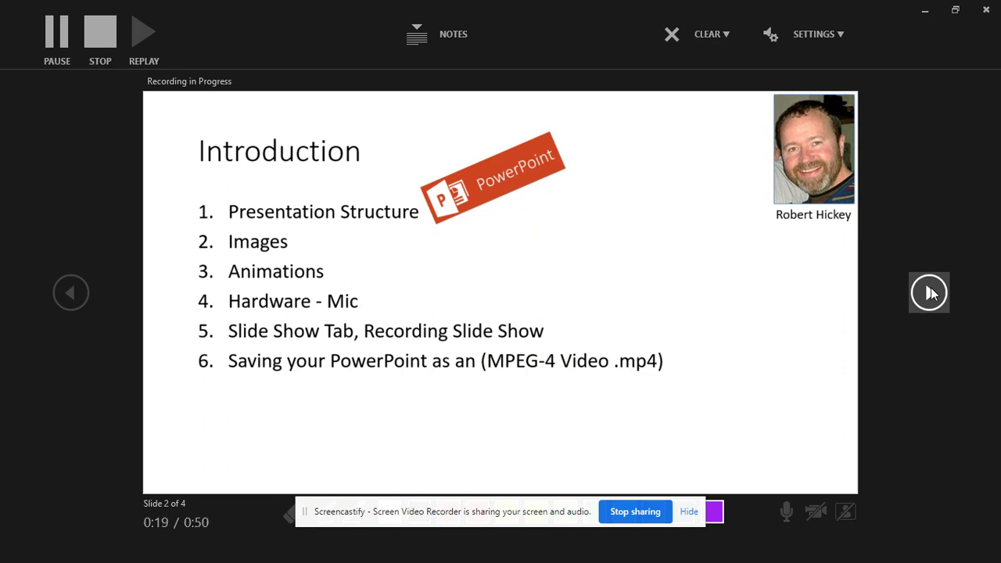
pyautogui.click(930, 293)
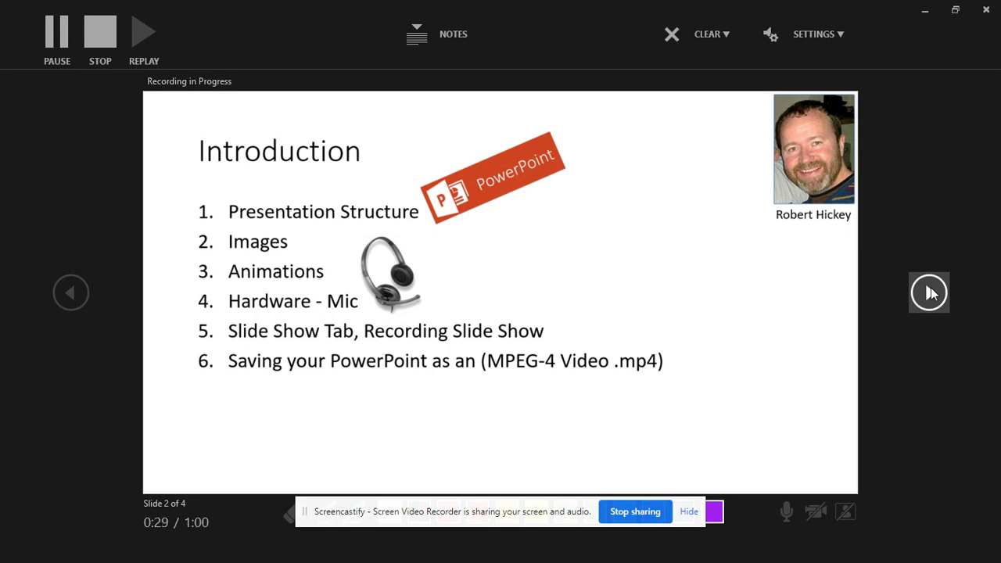
pyautogui.click(931, 290)
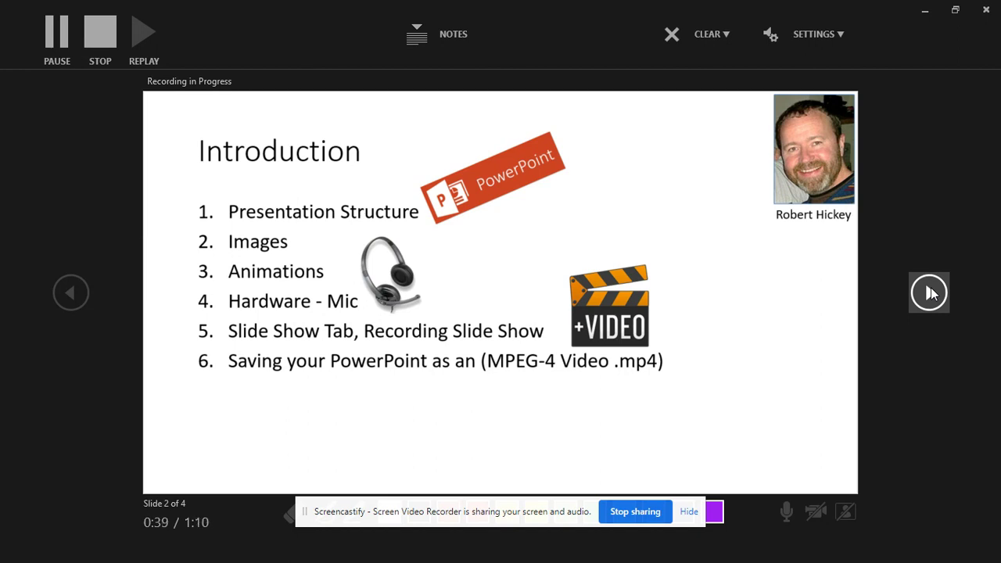
pyautogui.click(929, 293)
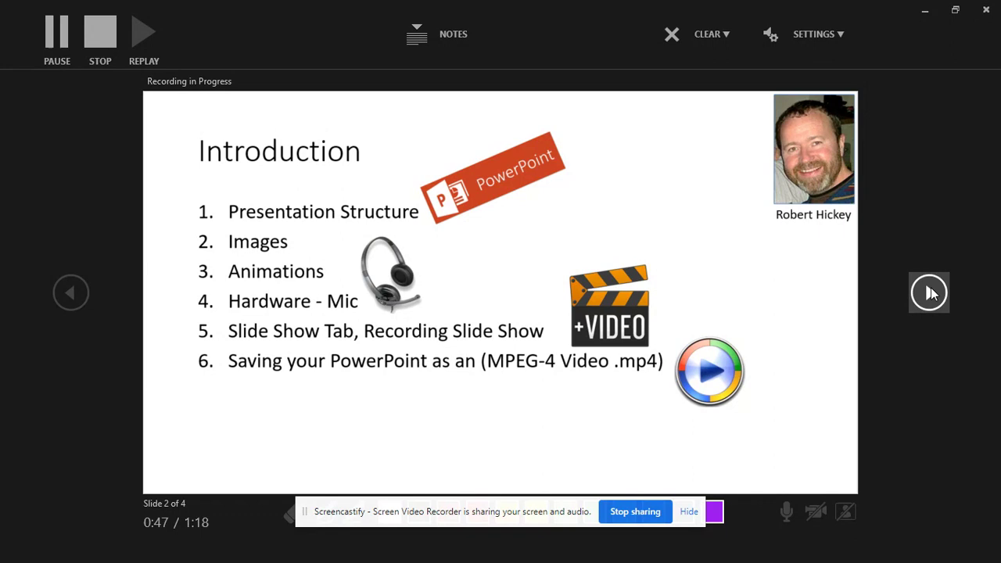
# - Advance the recording to The Middle Bit slide and play its red circle and arrow animations through to the MPEG-4 Video highlight
pyautogui.click(930, 292)
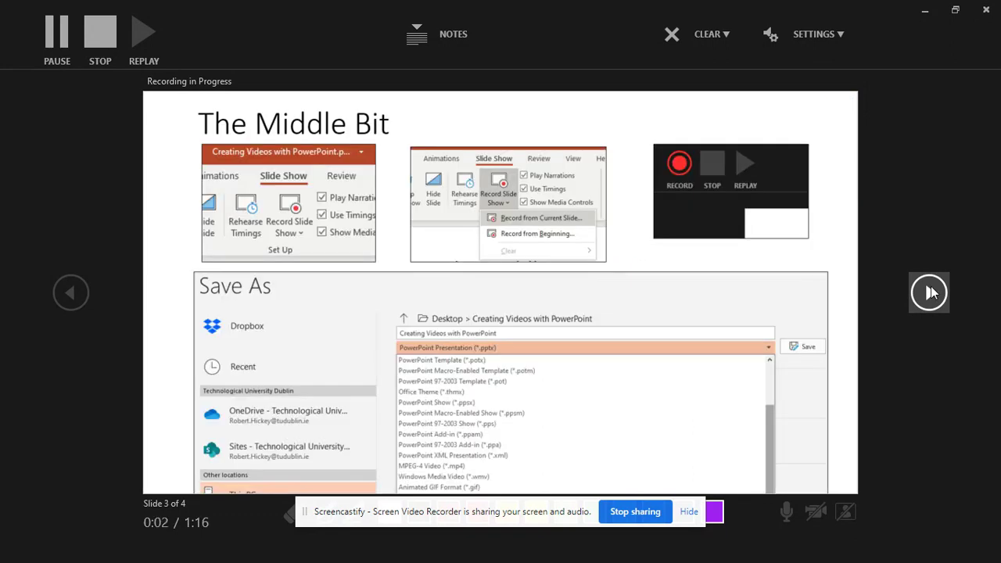
pyautogui.click(679, 309)
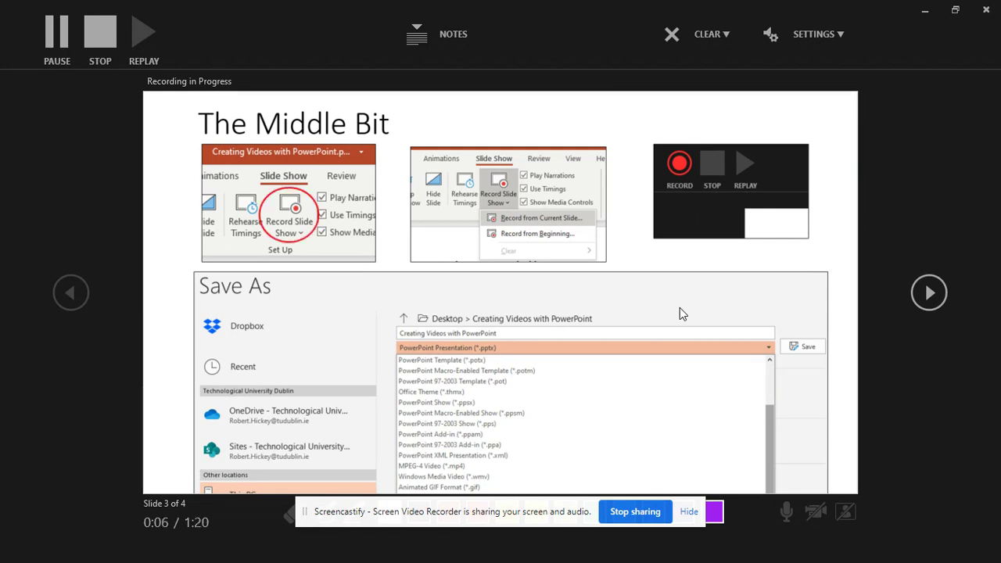
pyautogui.click(680, 307)
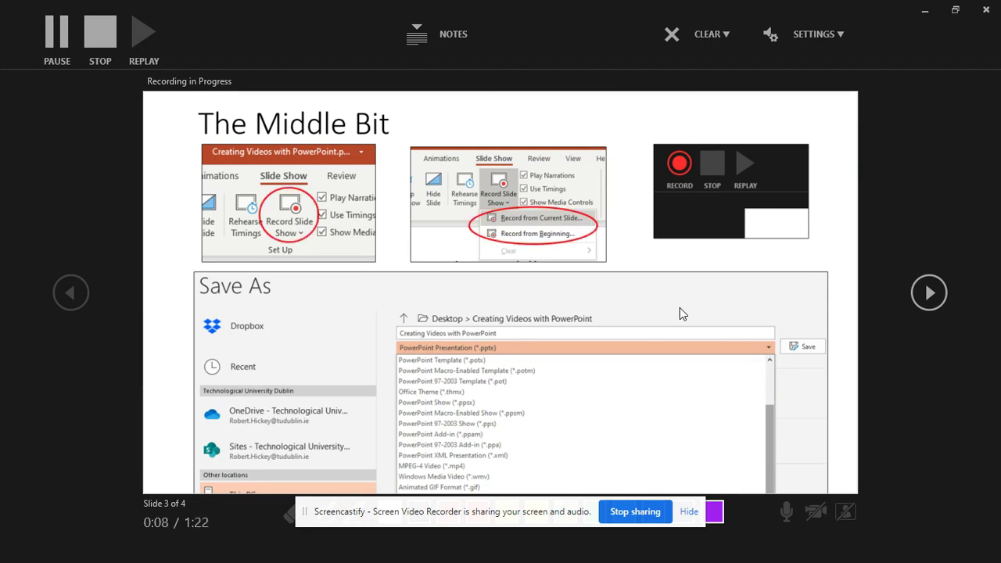
pyautogui.click(679, 313)
pyautogui.click(680, 309)
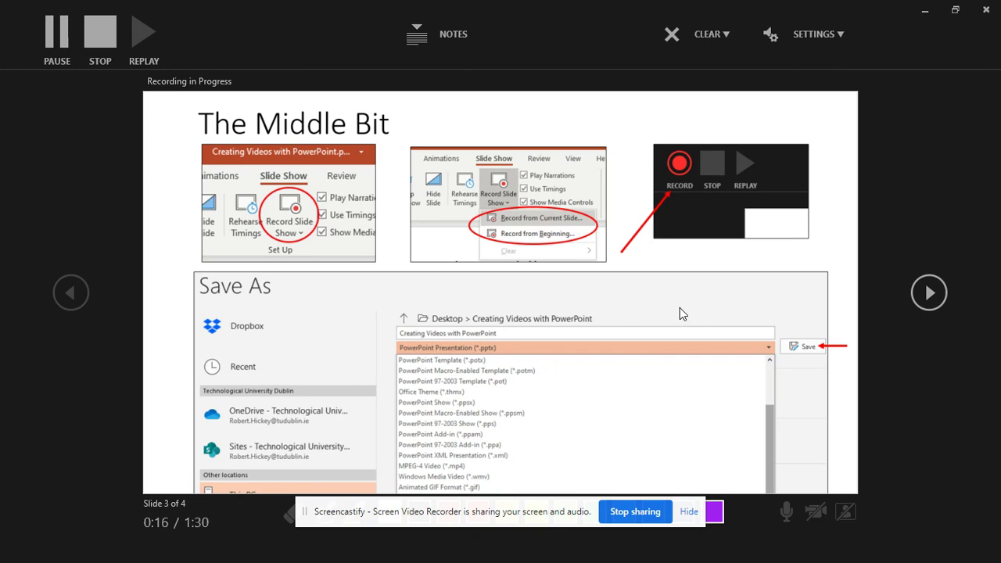
pyautogui.click(680, 307)
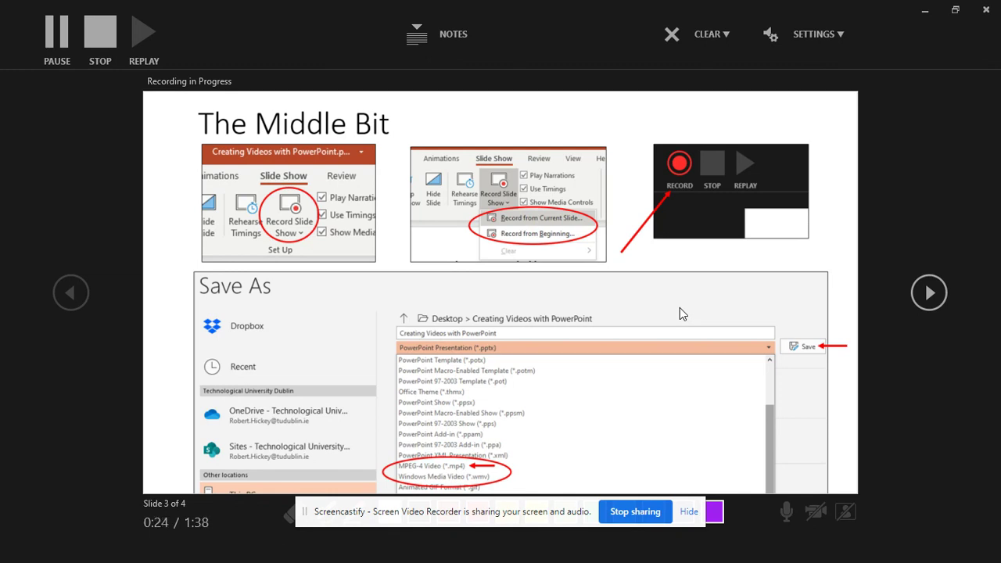
# - Advance to the Conclusion slide, record its narration and stop the recording
pyautogui.click(929, 292)
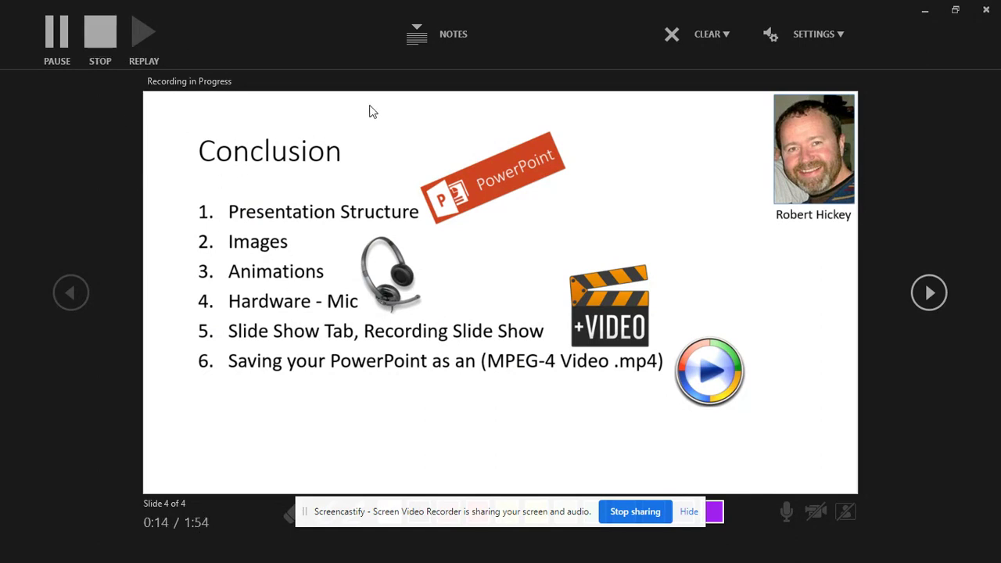
pyautogui.click(100, 47)
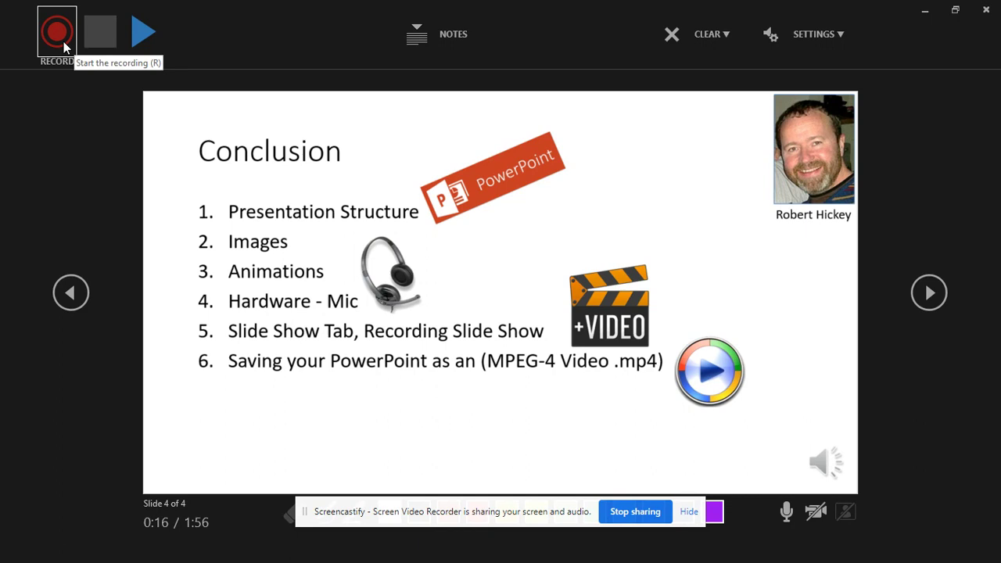
# - Re-record the narration for the Conclusion slide only and exit the recording view
pyautogui.click(64, 41)
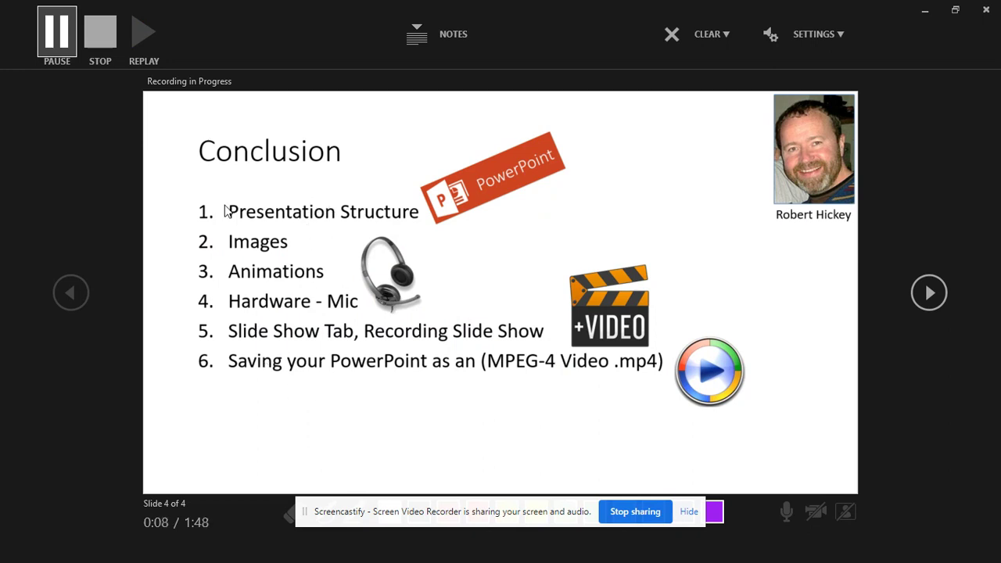
pyautogui.click(110, 39)
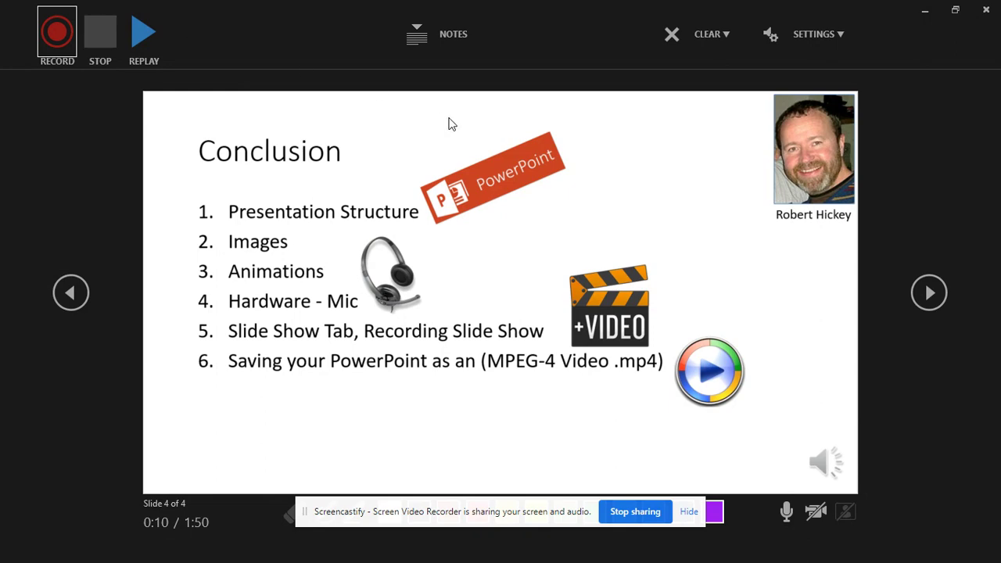
pyautogui.press('Escape')
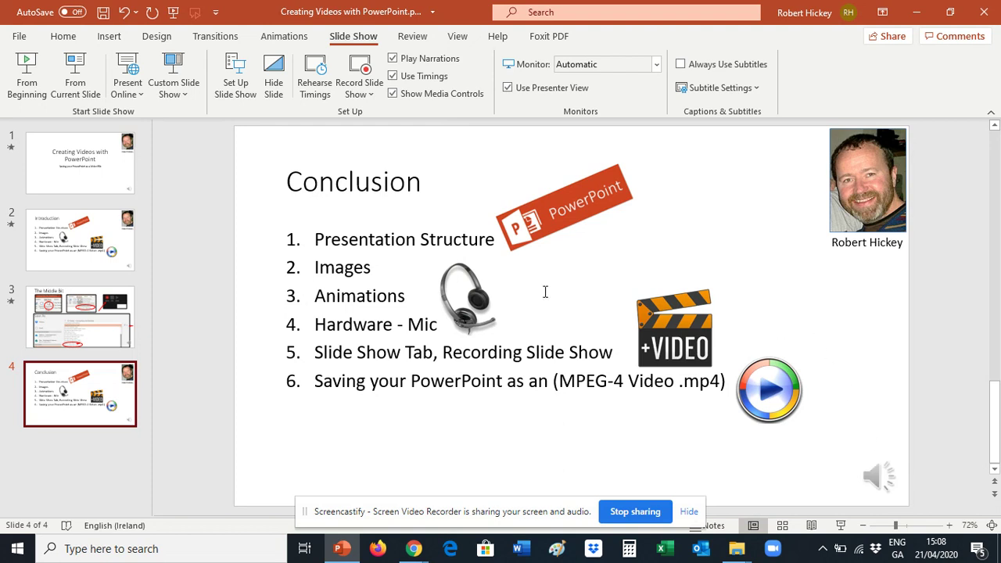
# - Return to the title slide and save the presentation as an MPEG-4 Video (*.mp4) named Creating Videos with PowerPoint in its Desktop folder
pyautogui.click(111, 263)
pyautogui.click(100, 179)
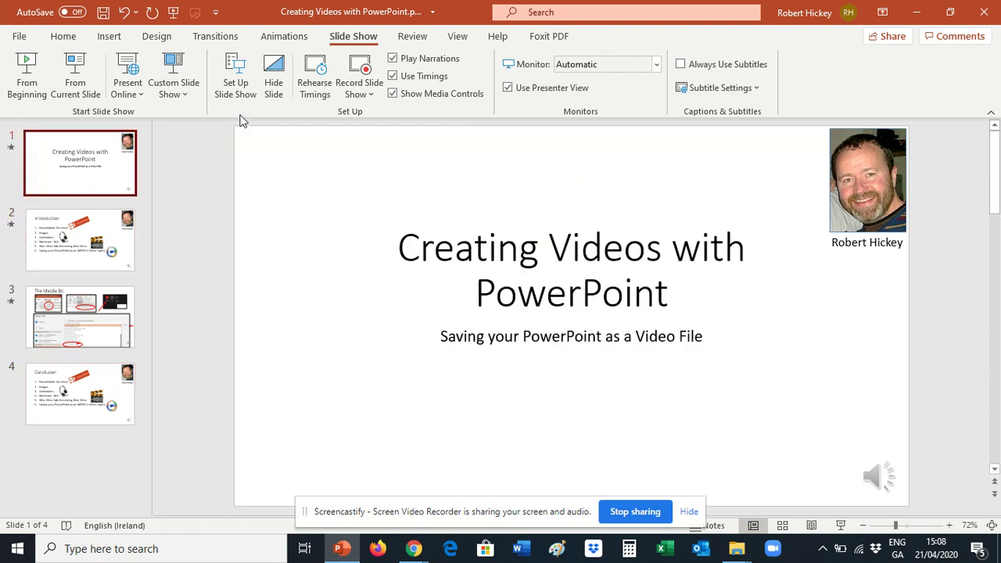
pyautogui.click(20, 37)
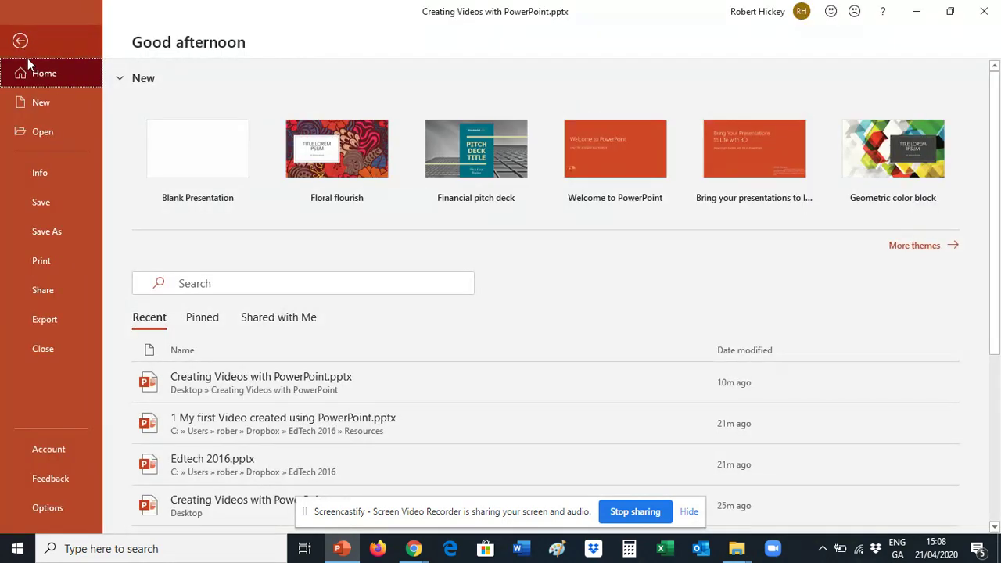
pyautogui.click(47, 227)
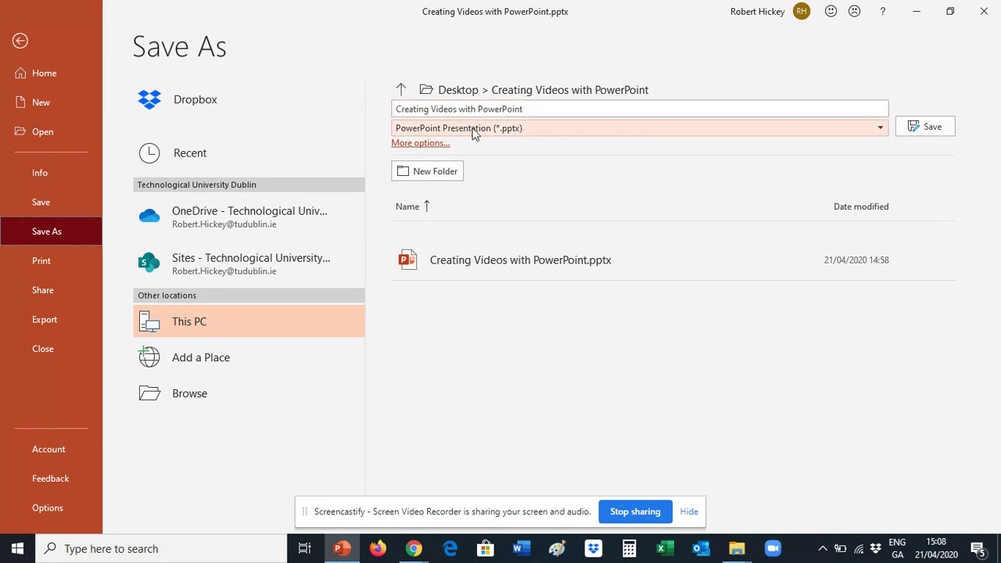
pyautogui.click(878, 130)
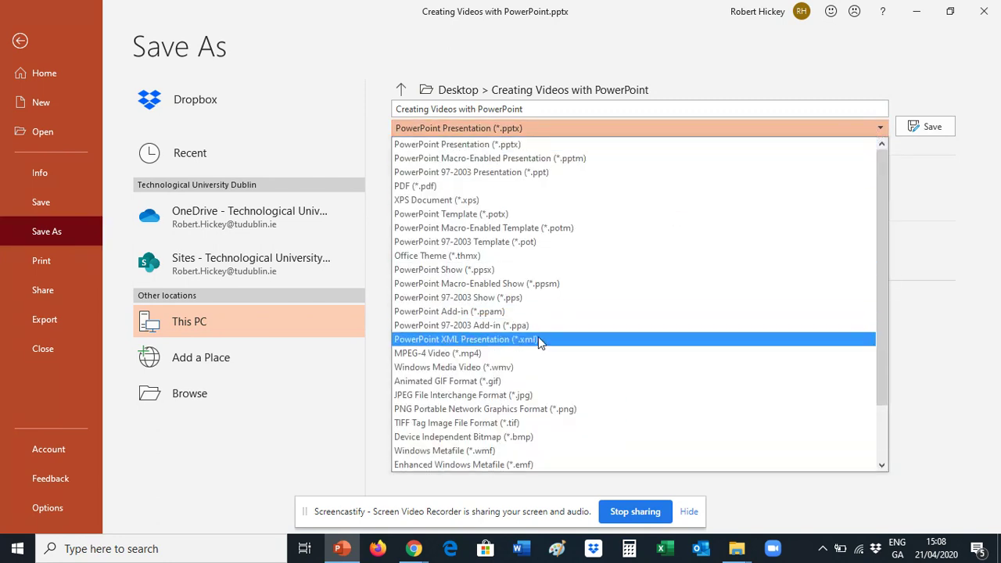
pyautogui.click(485, 357)
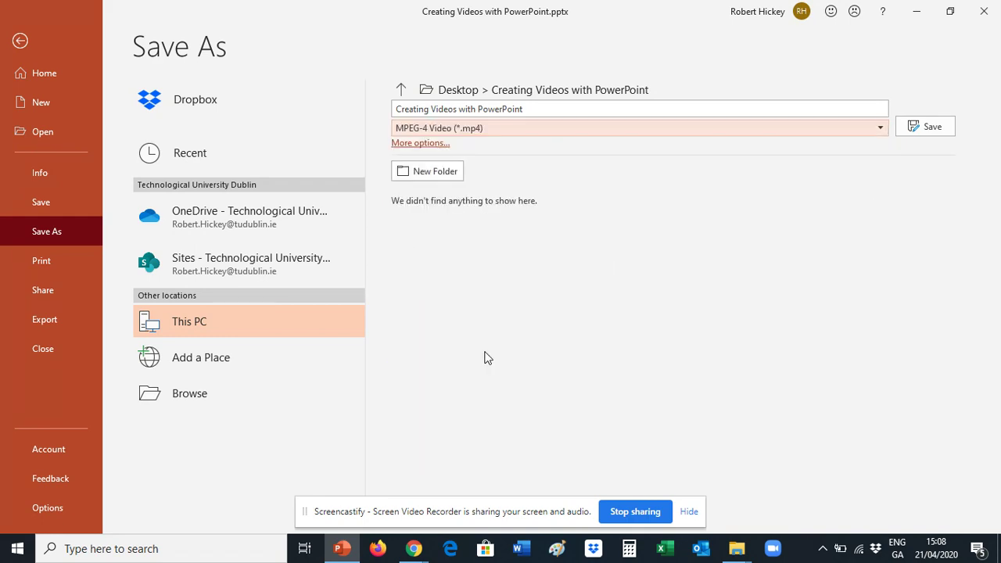
pyautogui.click(930, 130)
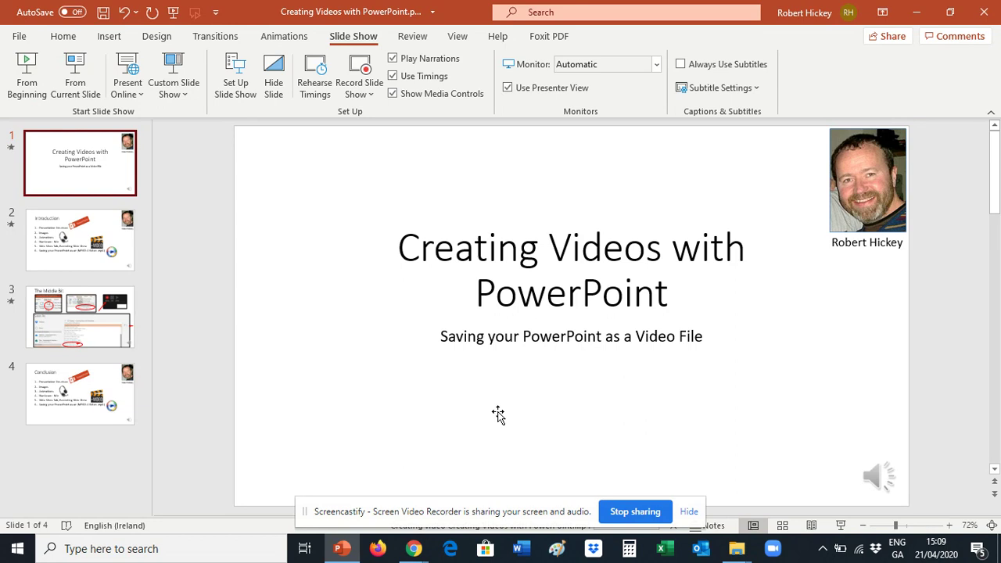
# - Switch to File Explorer and view the Creating Videos with PowerPoint folder to check for the exported MP4 file
pyautogui.moveTo(736, 553)
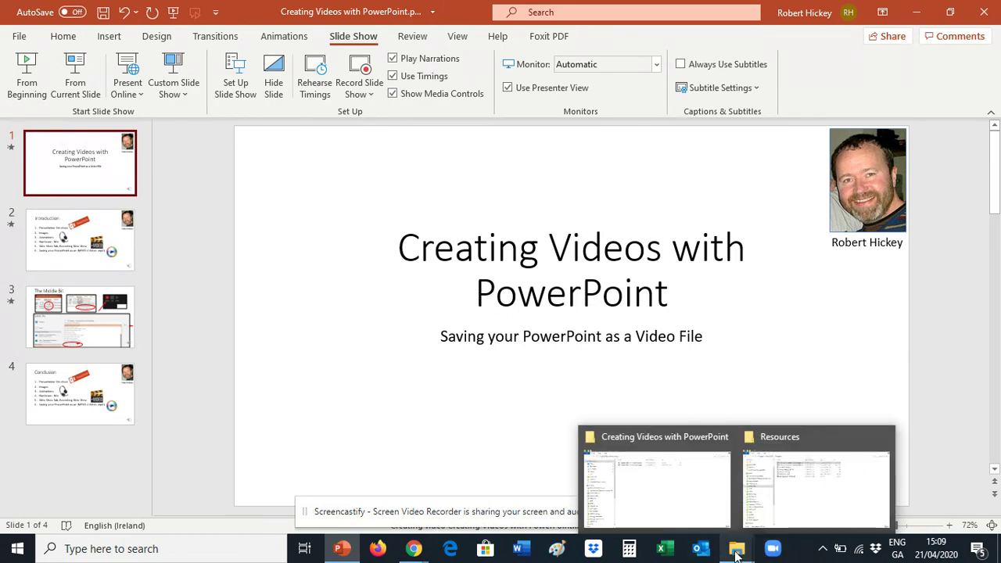
pyautogui.click(706, 496)
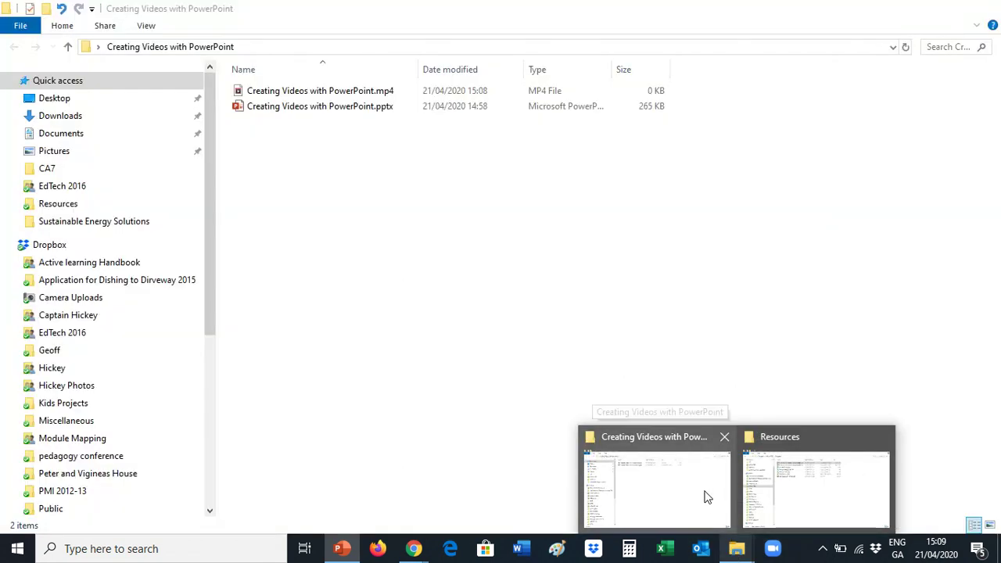